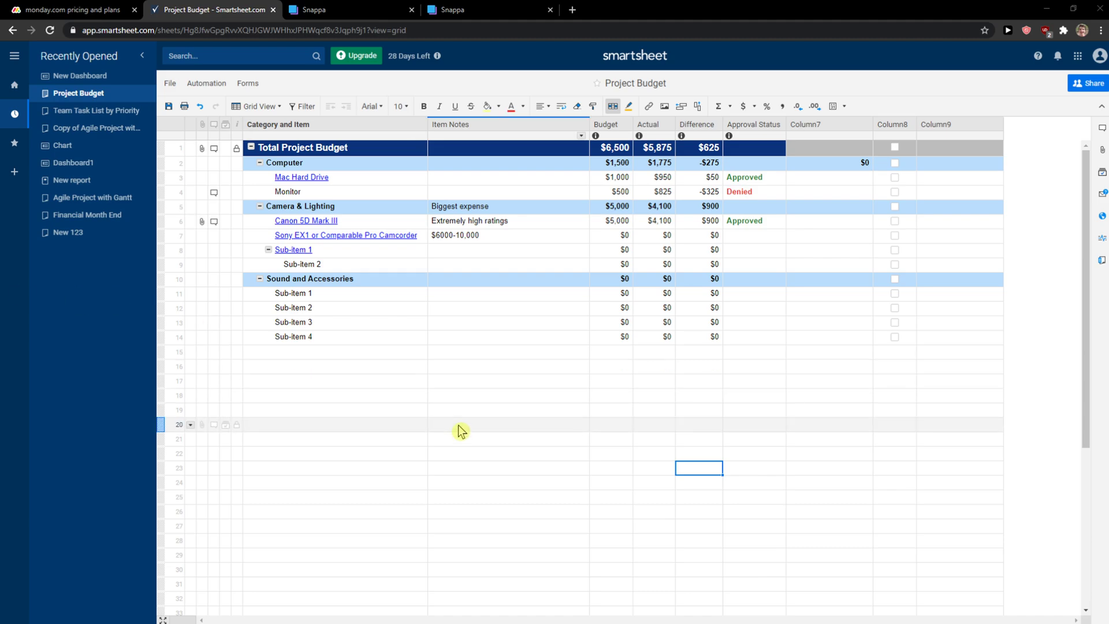
Insert a blank row above Sub-item 4 in the budget sheet
left_click(335, 396)
left_click(338, 385)
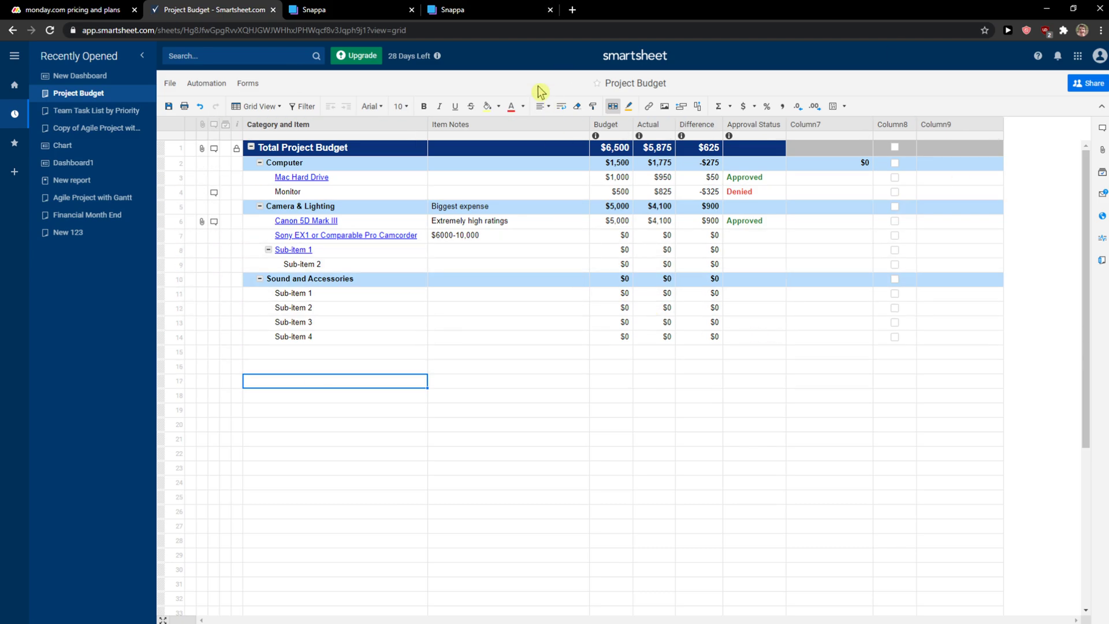
left_click(308, 358)
left_click(308, 336)
right_click(319, 340)
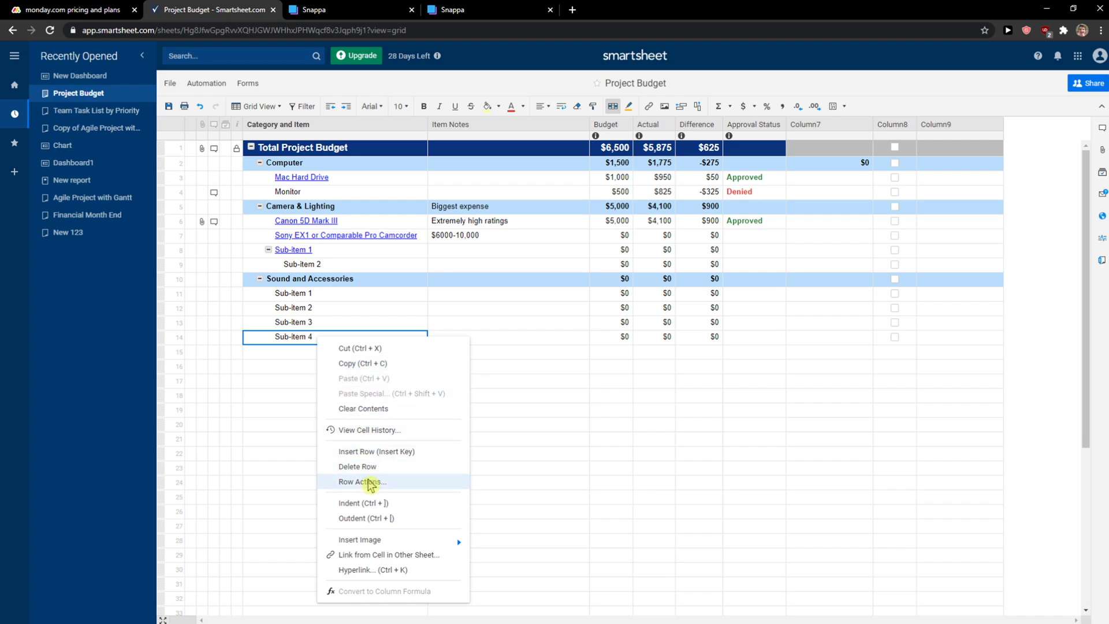
left_click(375, 451)
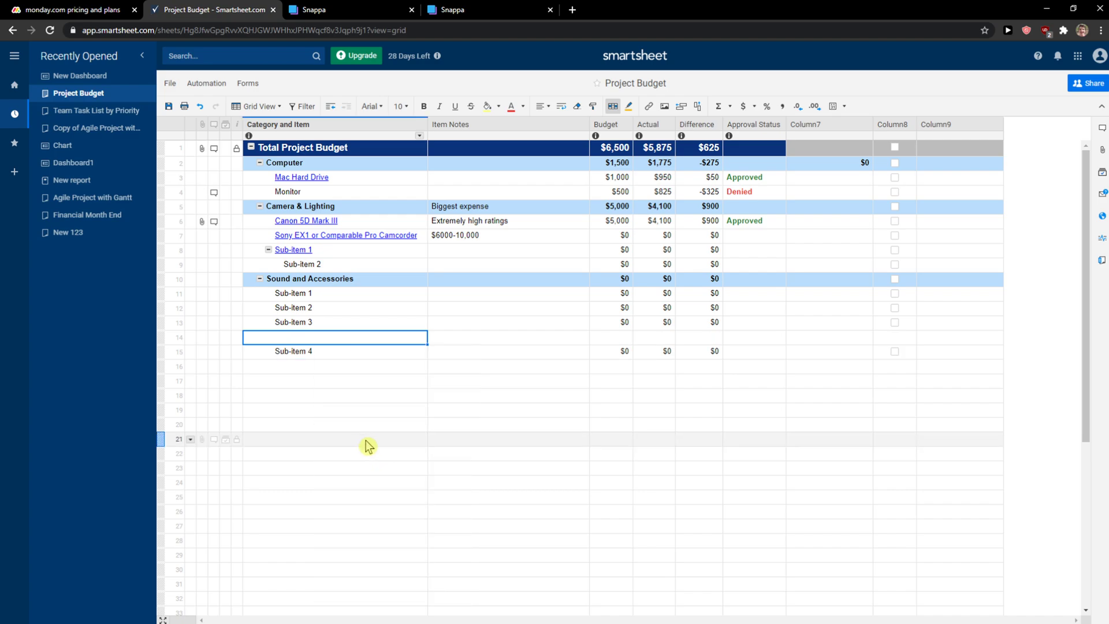
Enter 'Task1' in row 17, below the Project Budget items
left_click(270, 381)
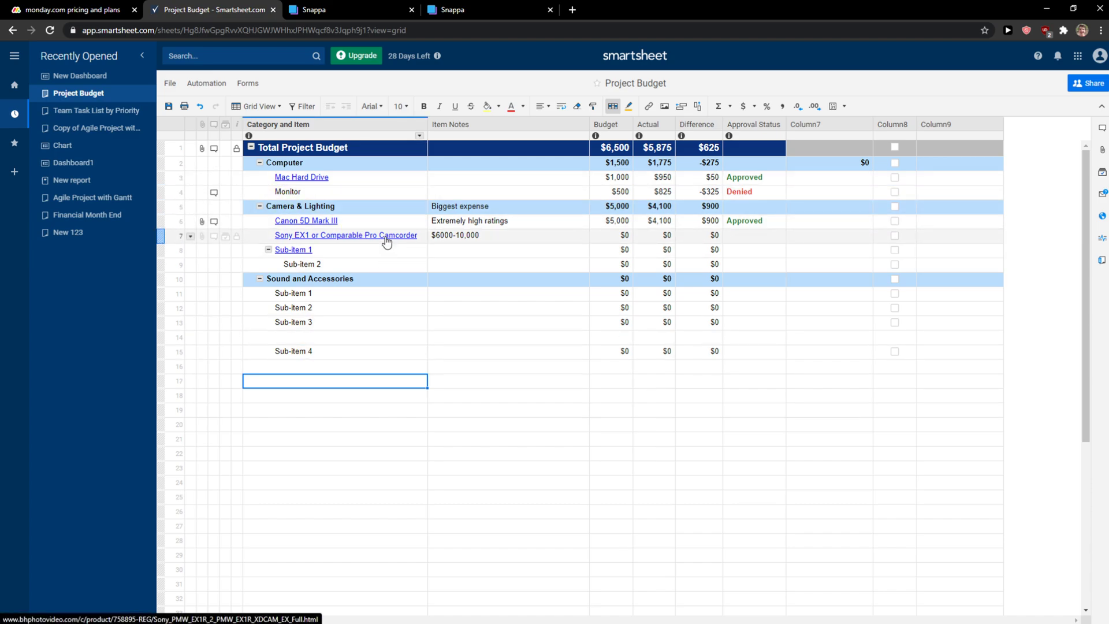
type("Task1")
key("Return")
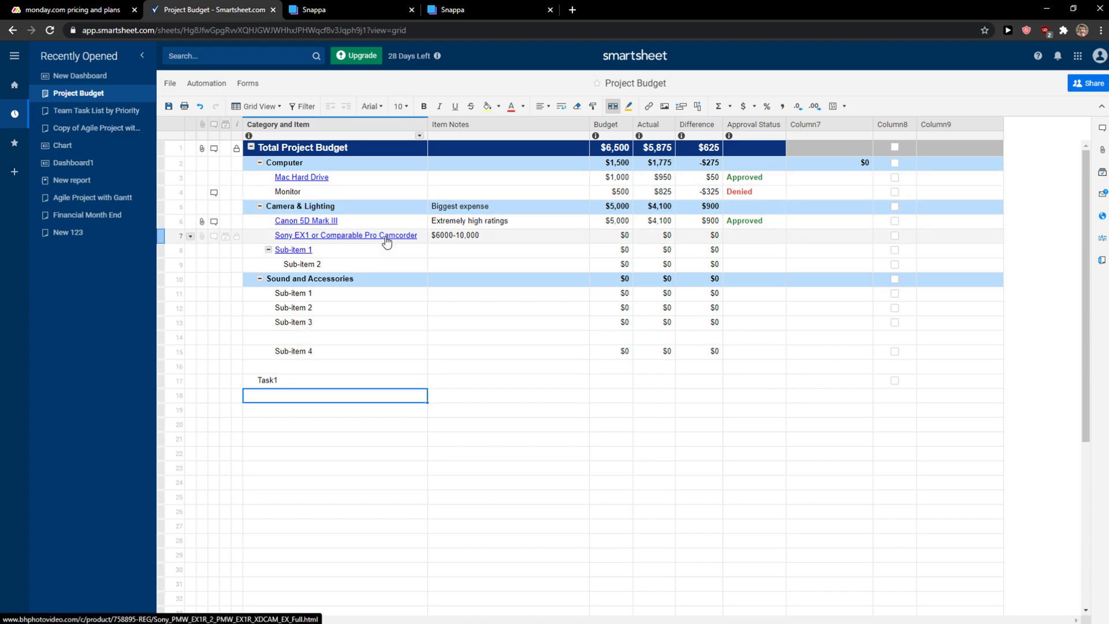
left_click(286, 381)
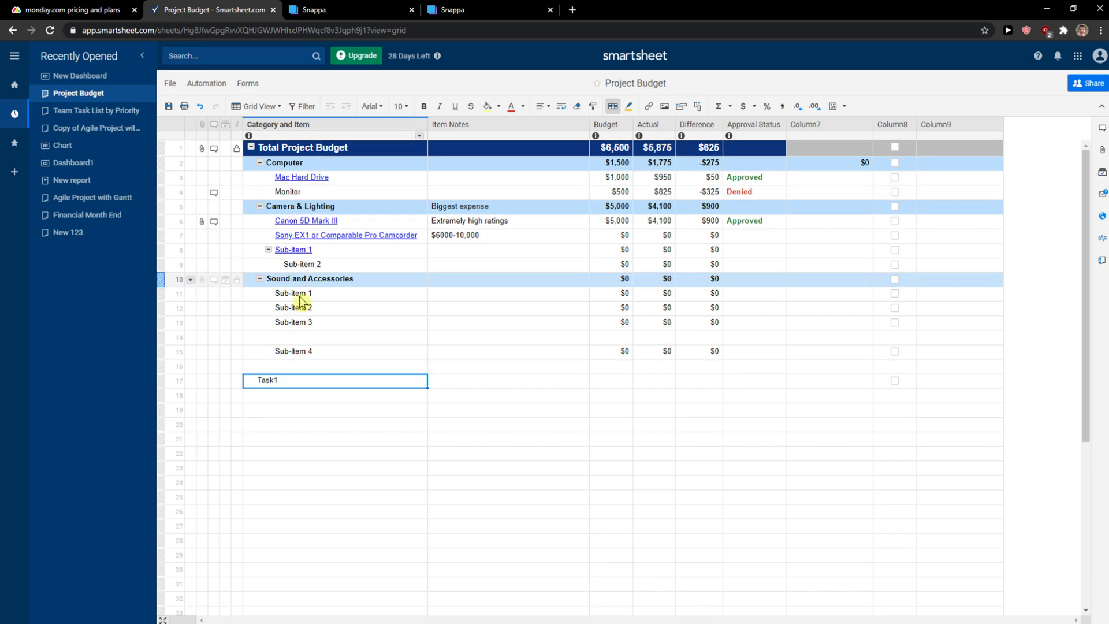
key("Return")
left_click(277, 380)
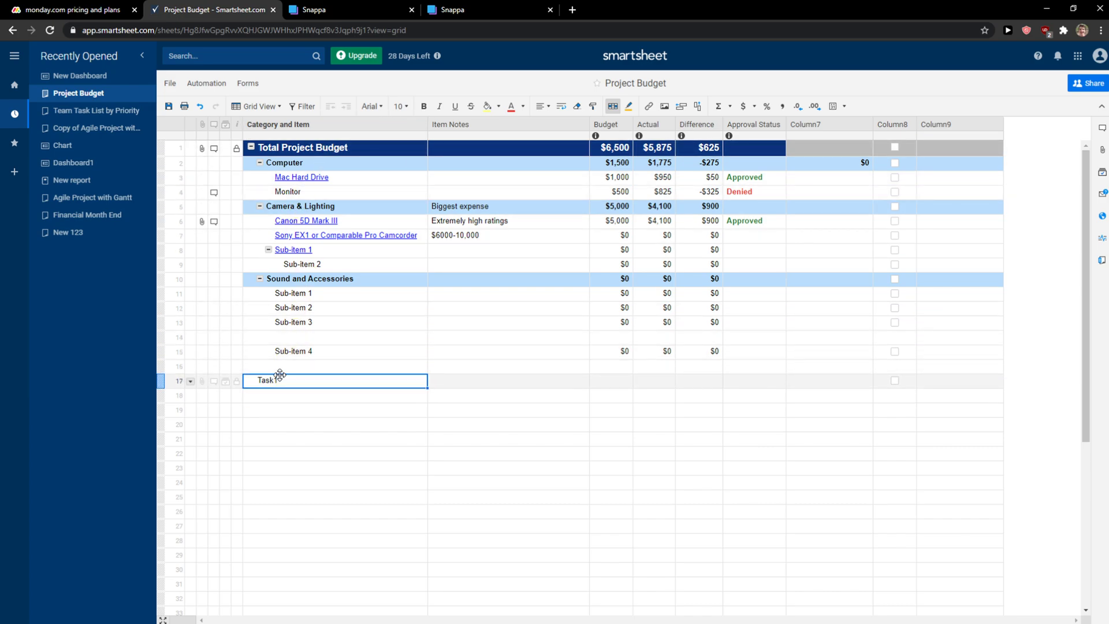
right_click(273, 382)
left_click(270, 384)
left_click(271, 410)
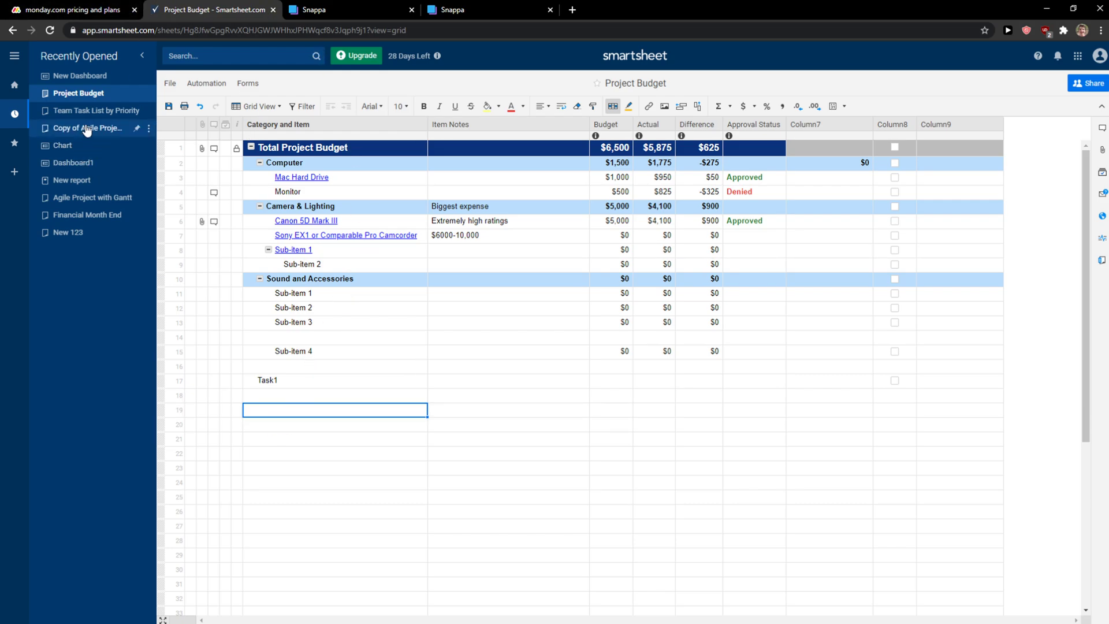
In Copy of Agile Project with Gantt, add 'Task 1' in row 29 below Backlog and outdent it
left_click(89, 128)
left_click(566, 392)
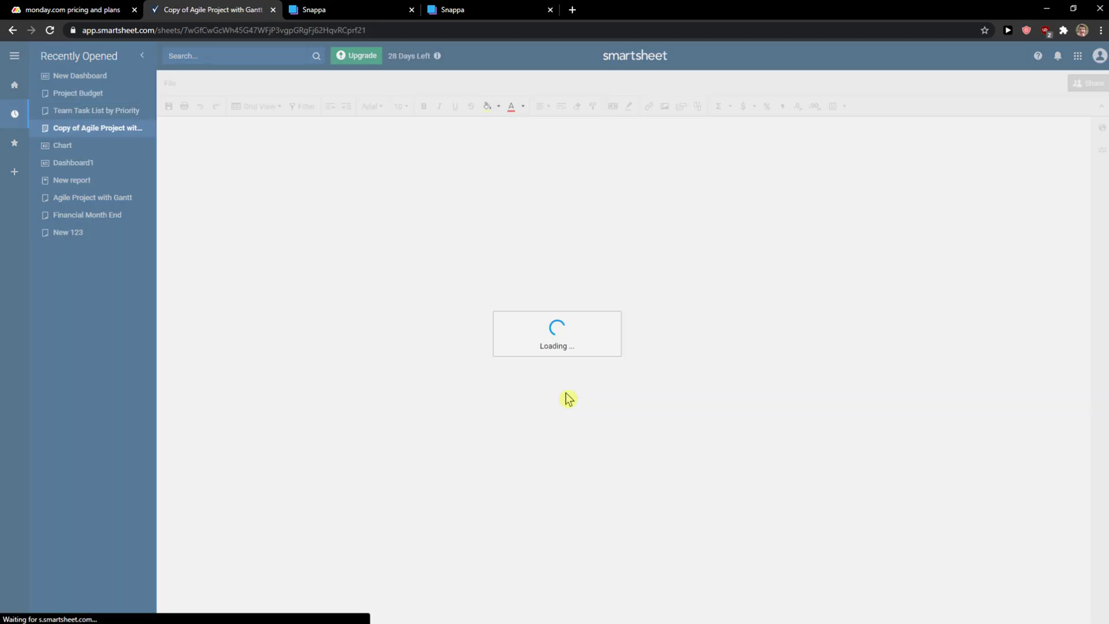
scroll(405, 397, "down", 3)
left_click(344, 494)
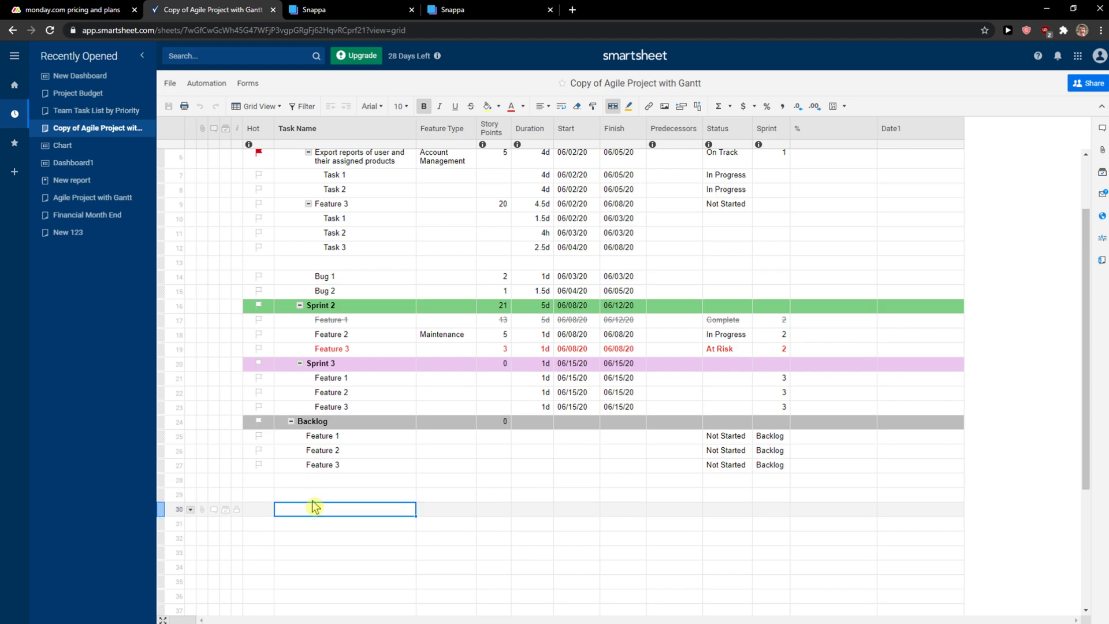
type("Task 1")
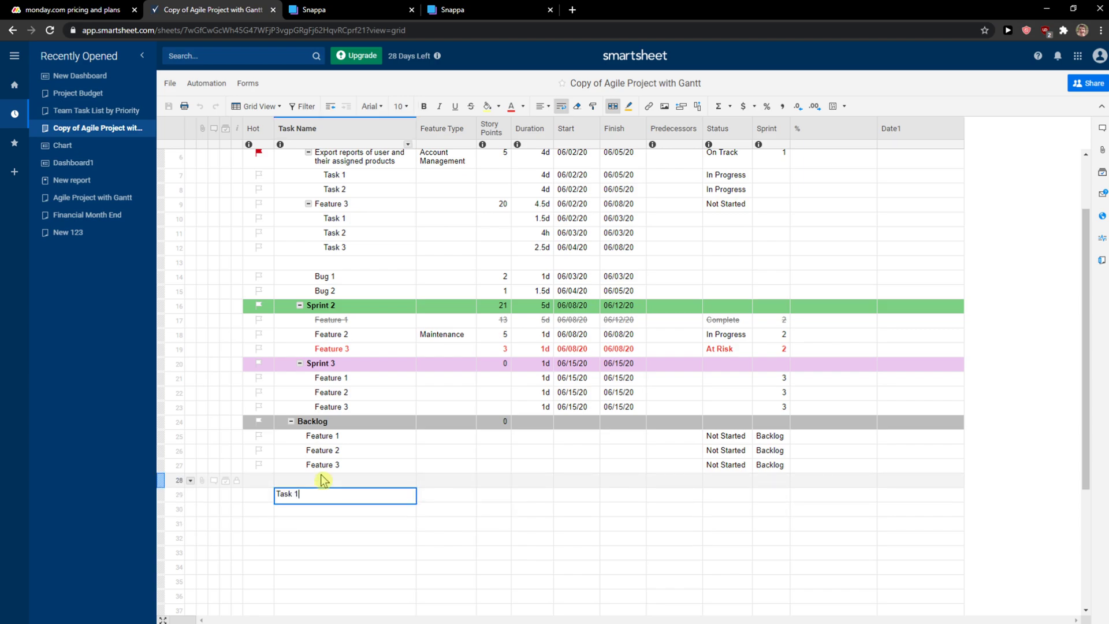
key("Return")
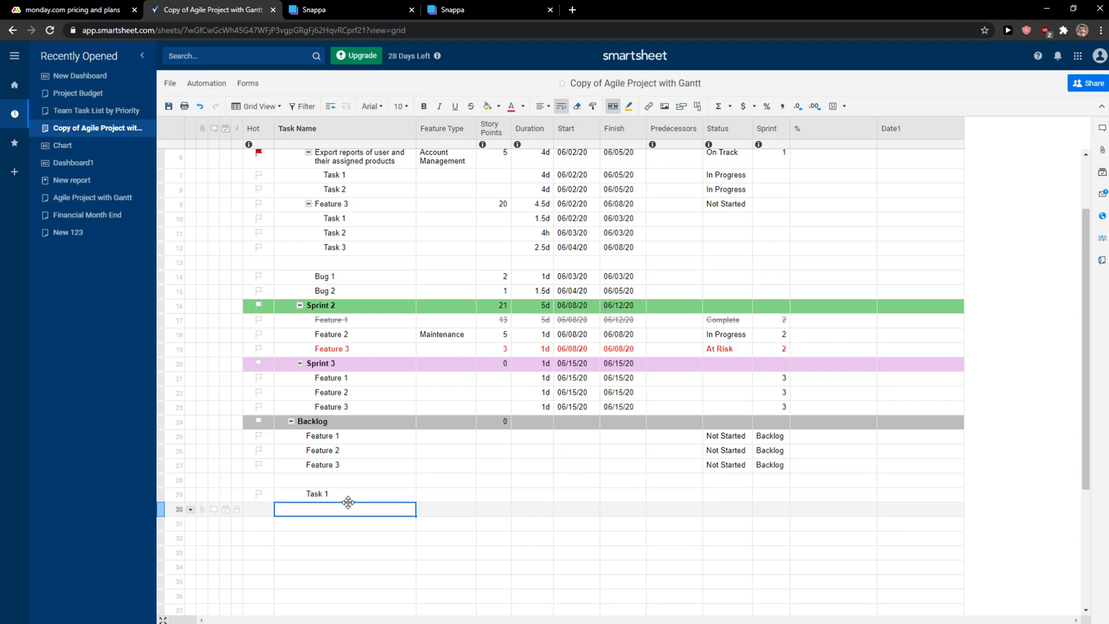
left_click(351, 494)
left_click(330, 106)
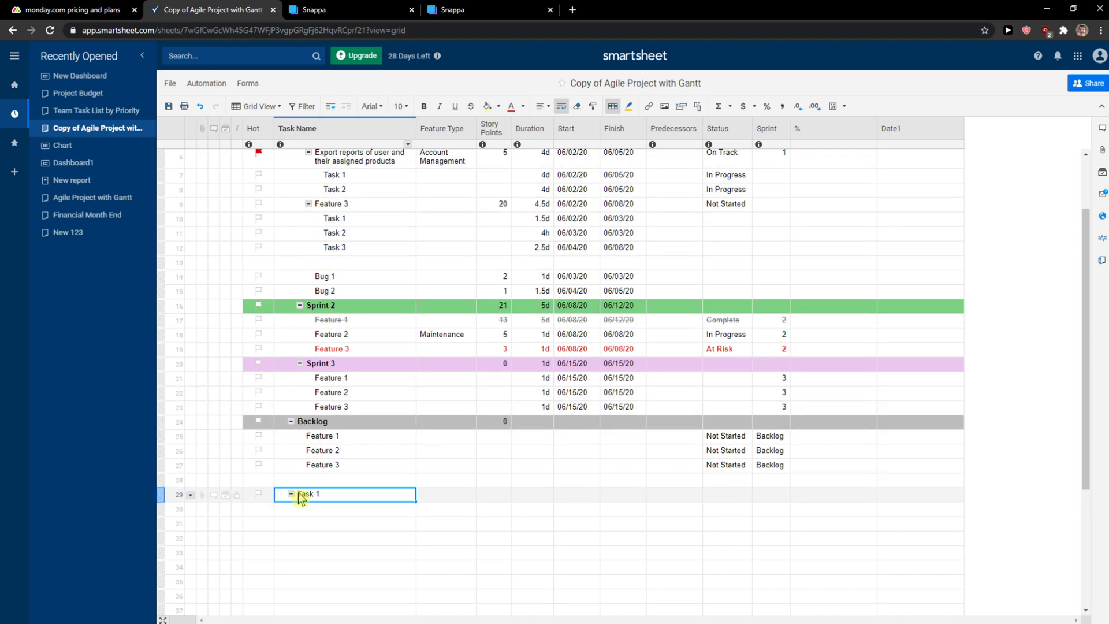
scroll(292, 517, "down", 3)
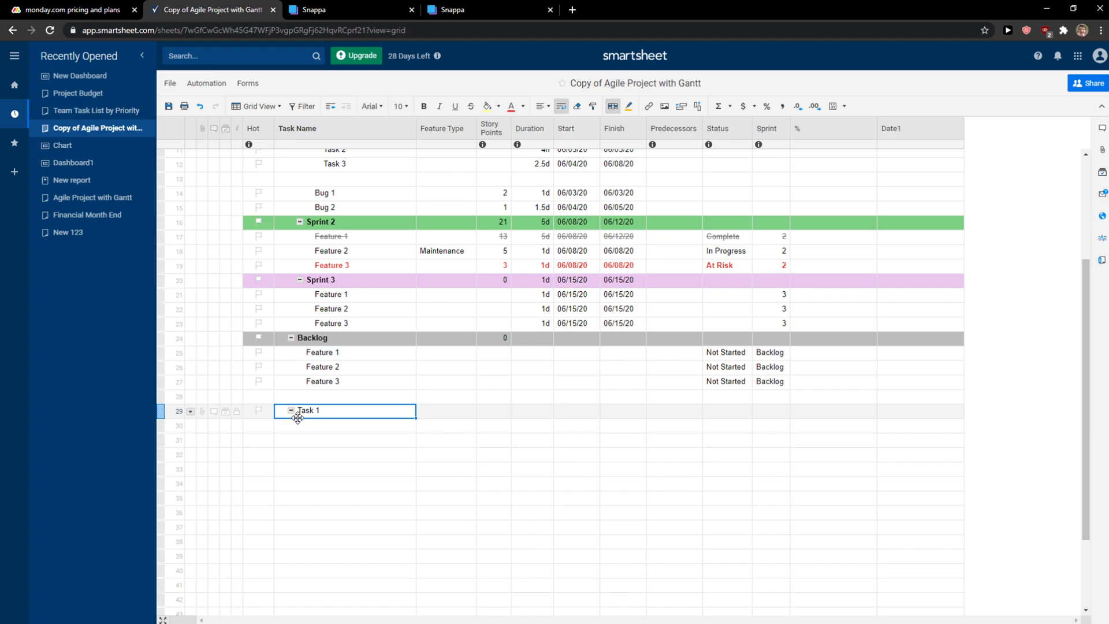
scroll(303, 419, "down", 2)
key("ctrl+plus")
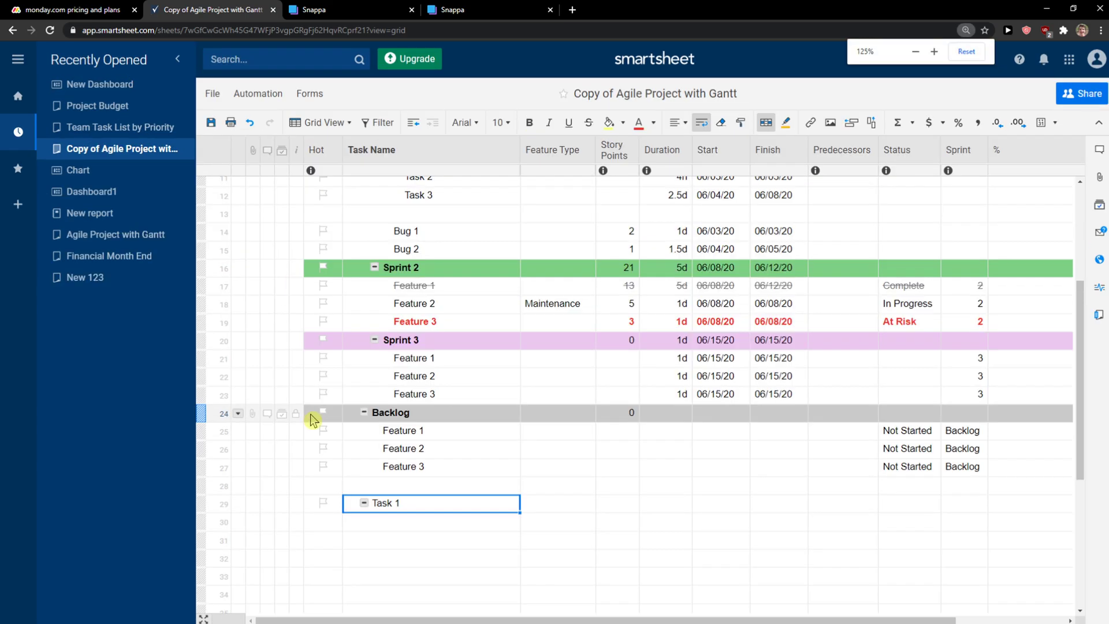
key("ctrl+minus")
Enter 'sub task' and 'subtask 1' as child rows under Task 1, shown expanded
left_click(374, 437)
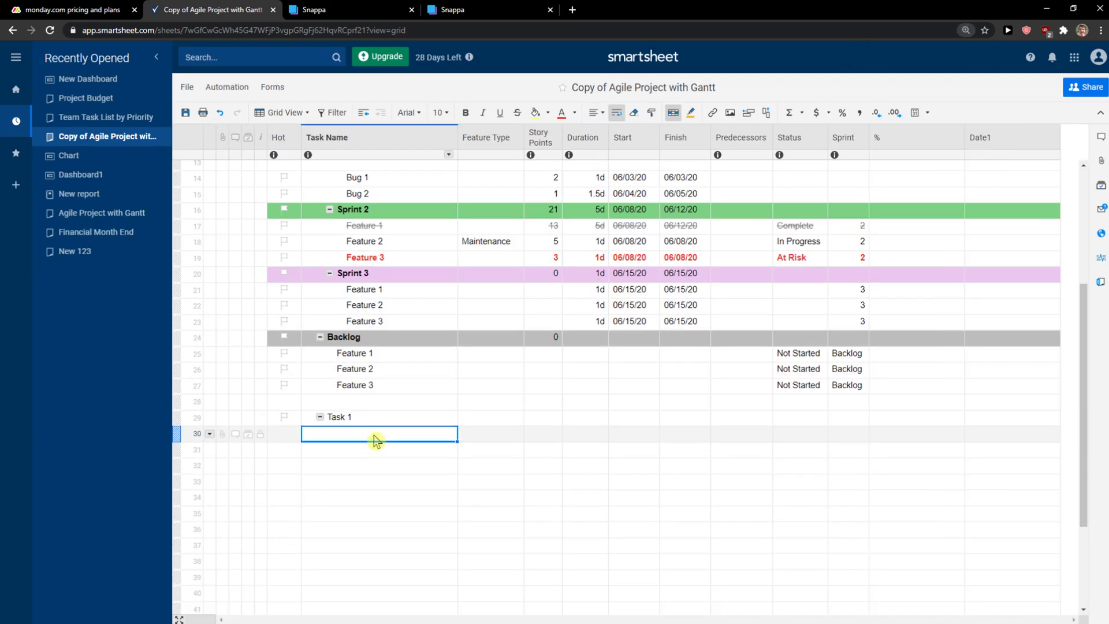
type("sub task")
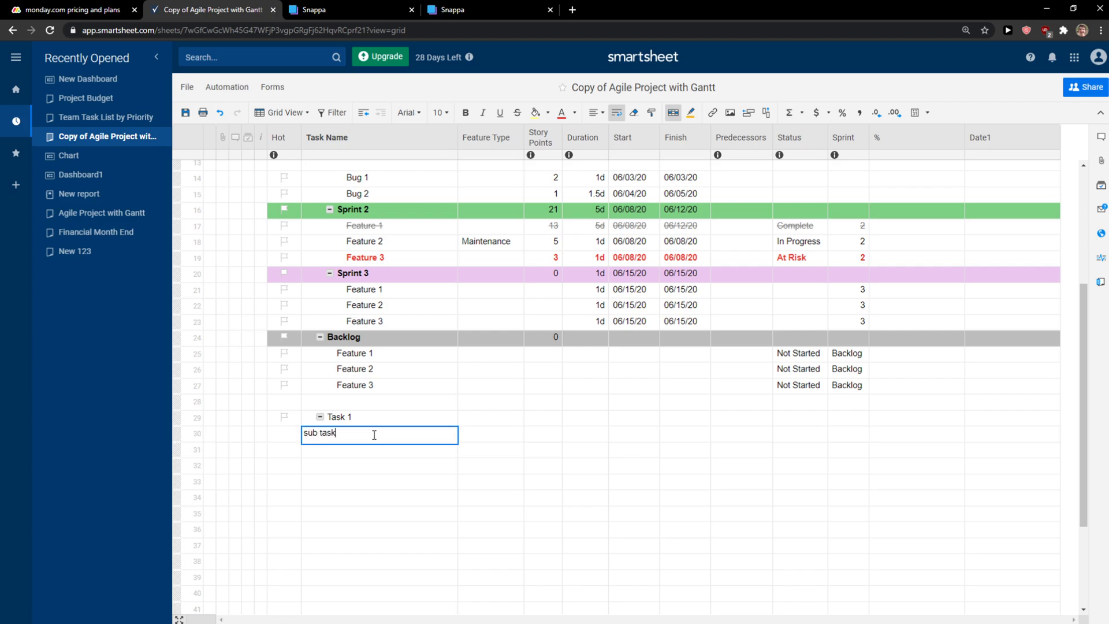
key("Return")
type("sub")
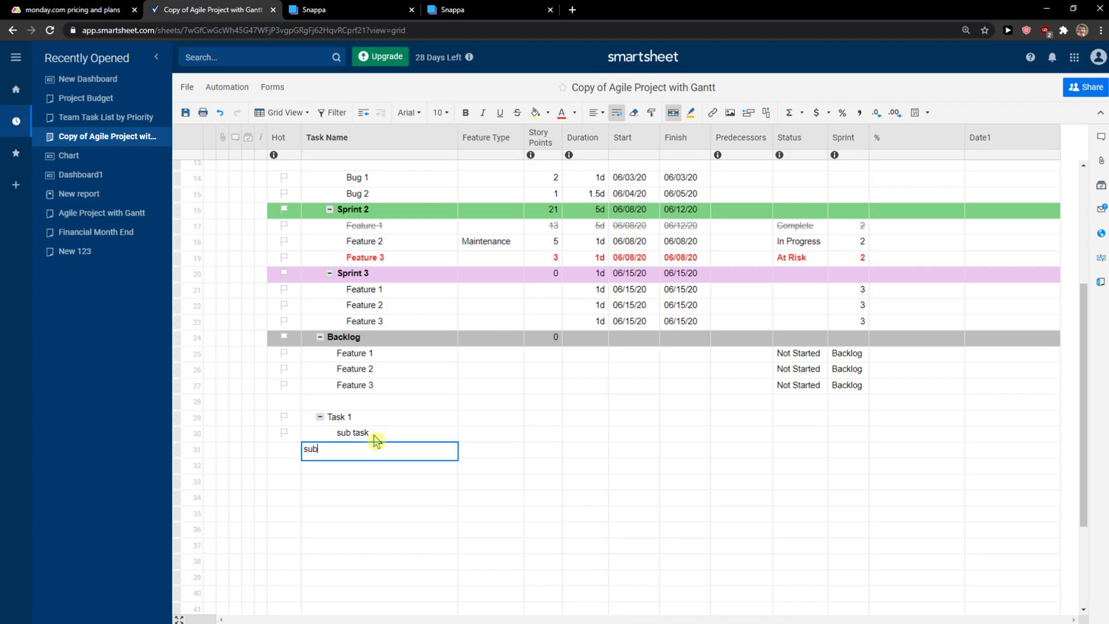
type("1")
key("Return")
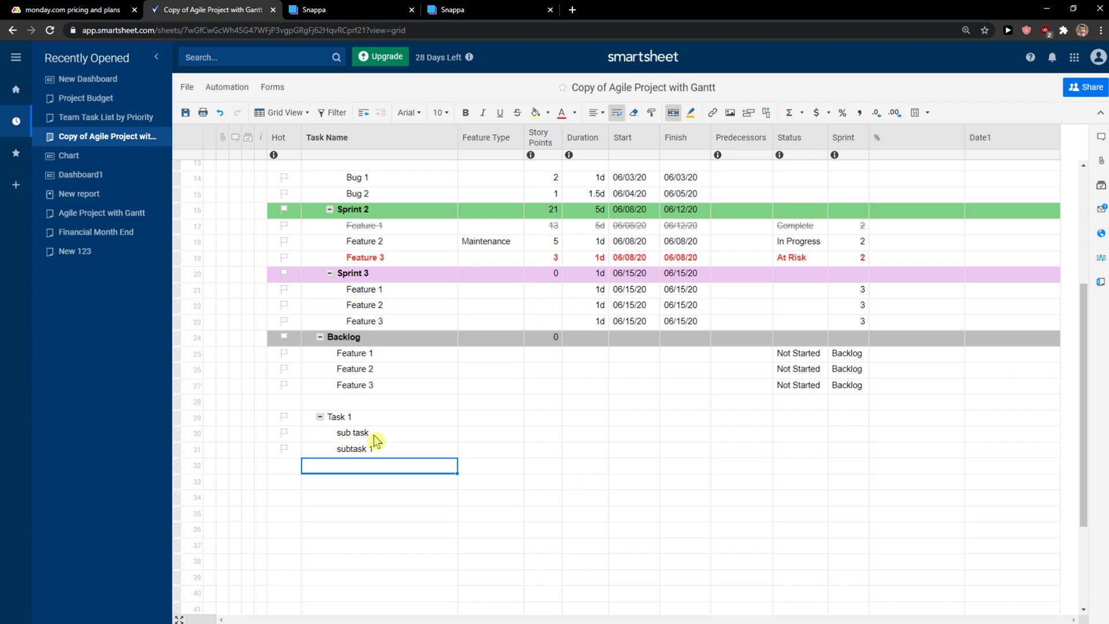
left_click(321, 418)
left_click(320, 417)
left_click(319, 418)
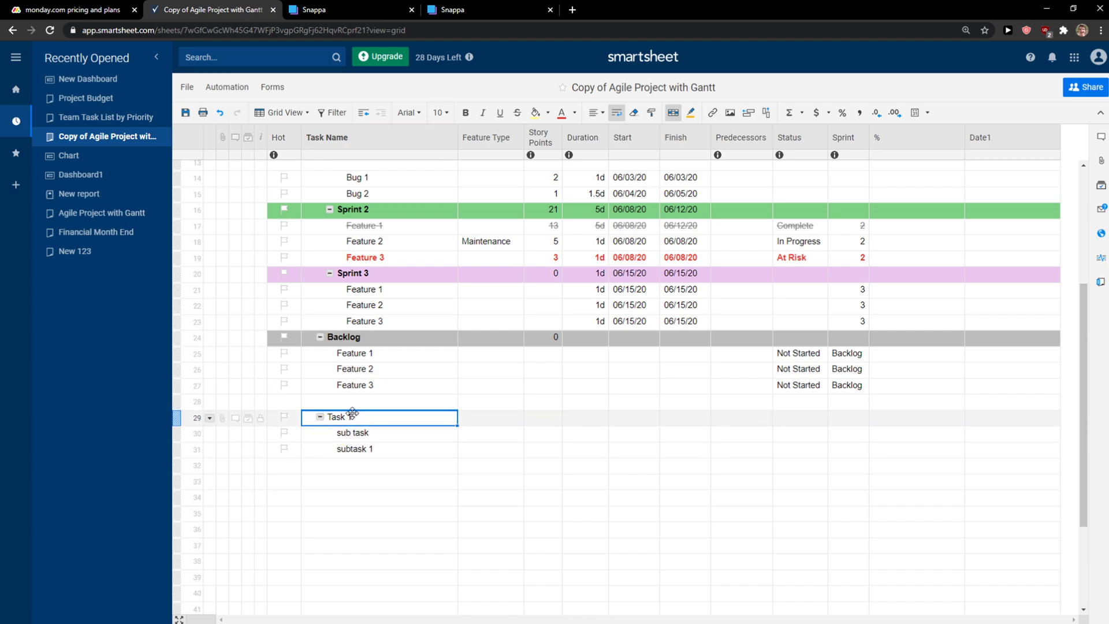
Enter 'sub sub taks' below subtask 1, then outdent subtask 1 to parent it
left_click(378, 465)
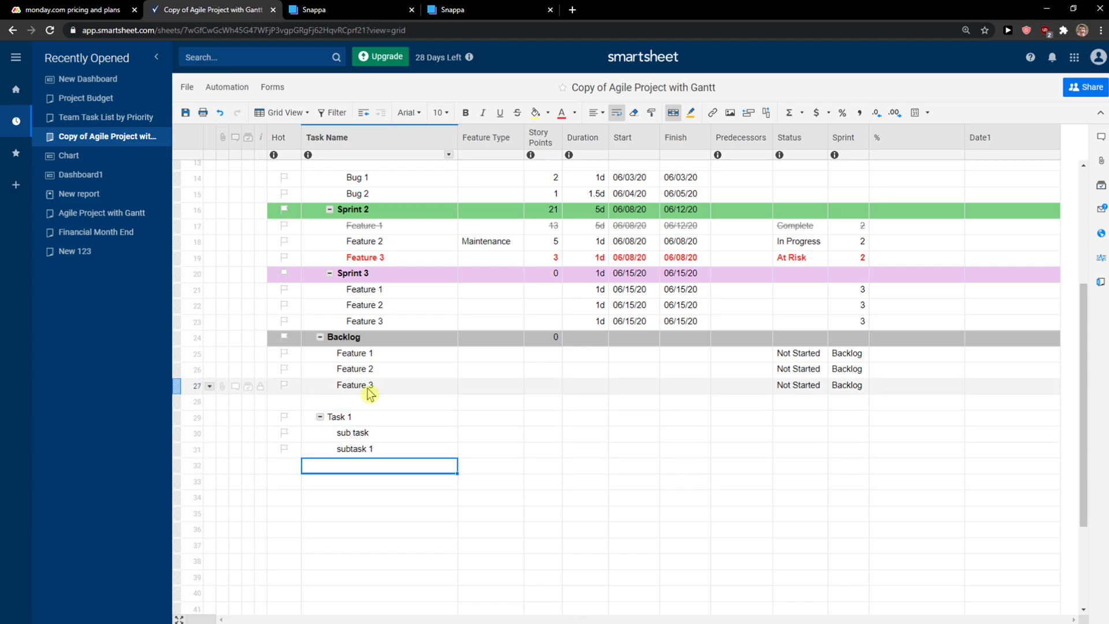
type("sub sub taks")
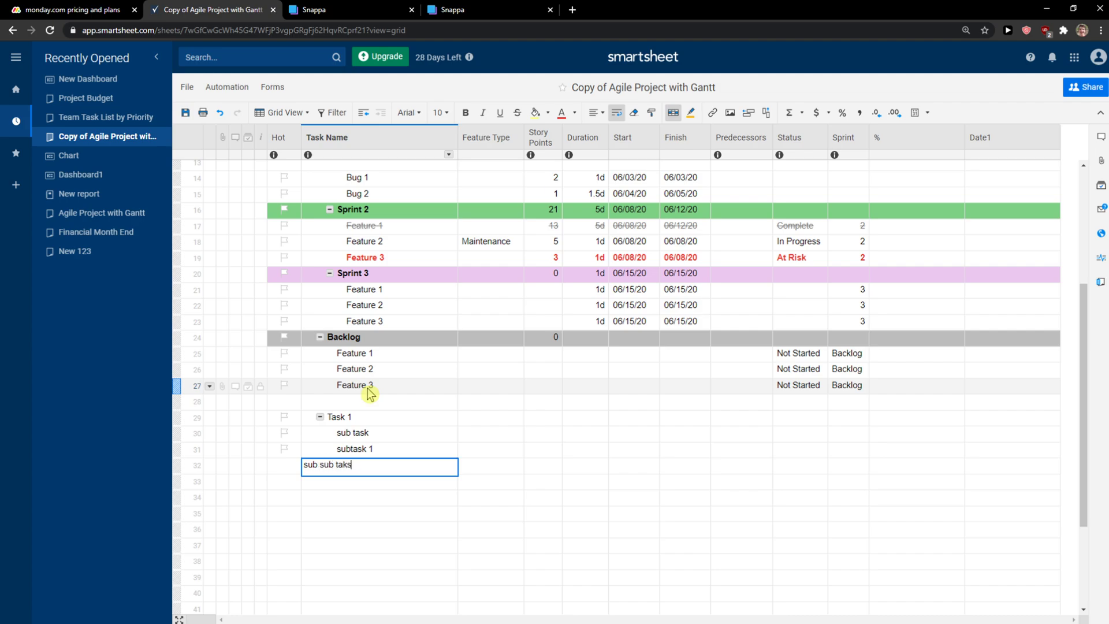
key("Return")
left_click(355, 449)
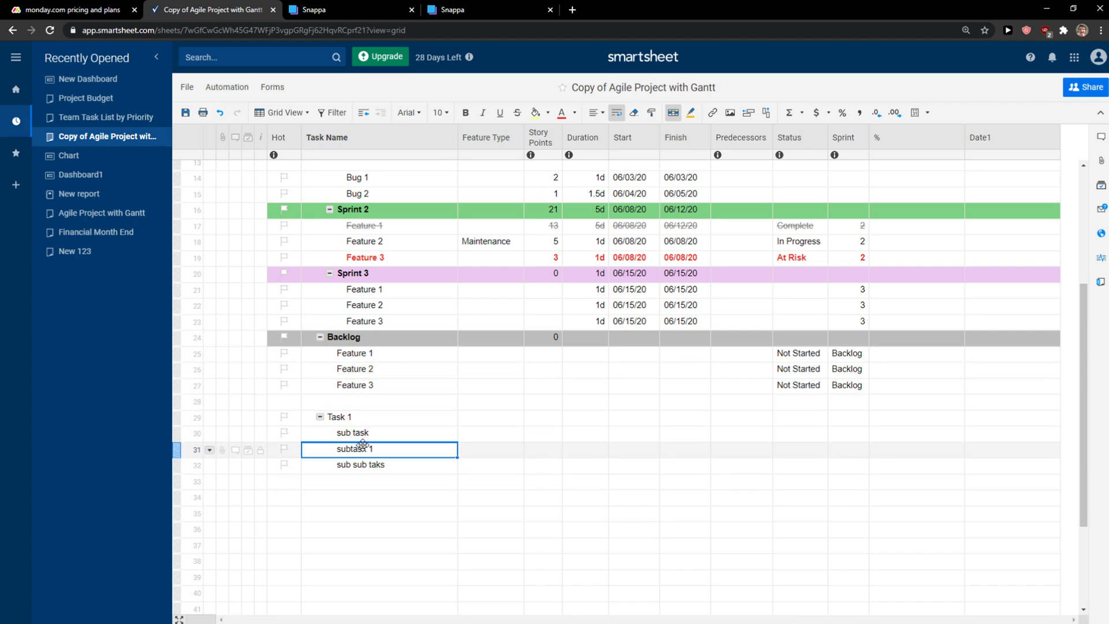
left_click(362, 112)
left_click(321, 449)
left_click(360, 465)
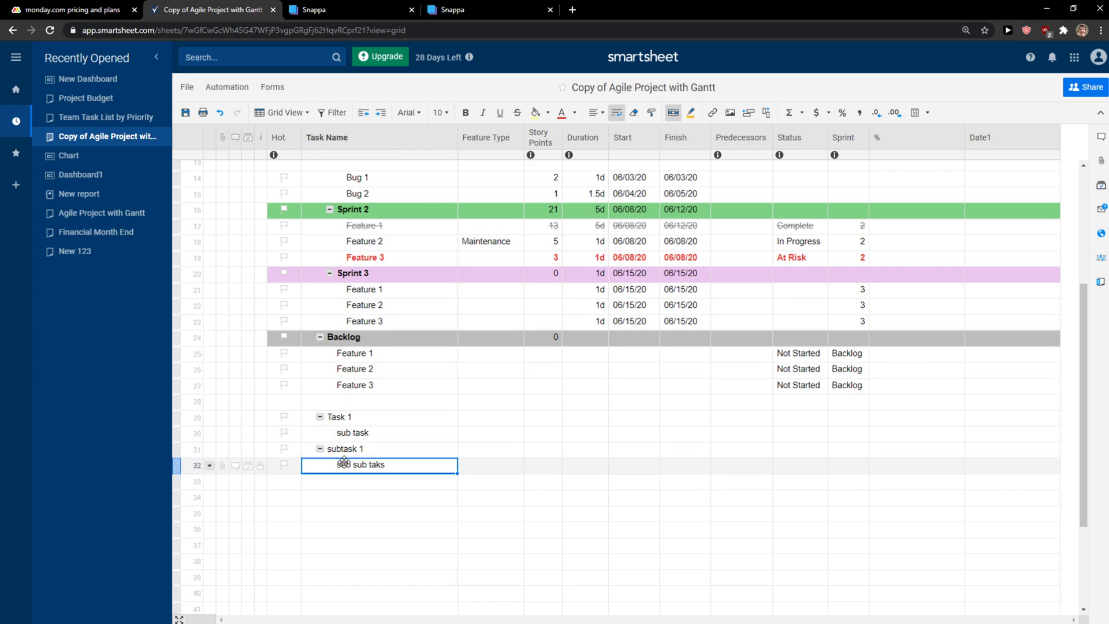
left_click(382, 482)
left_click(364, 449)
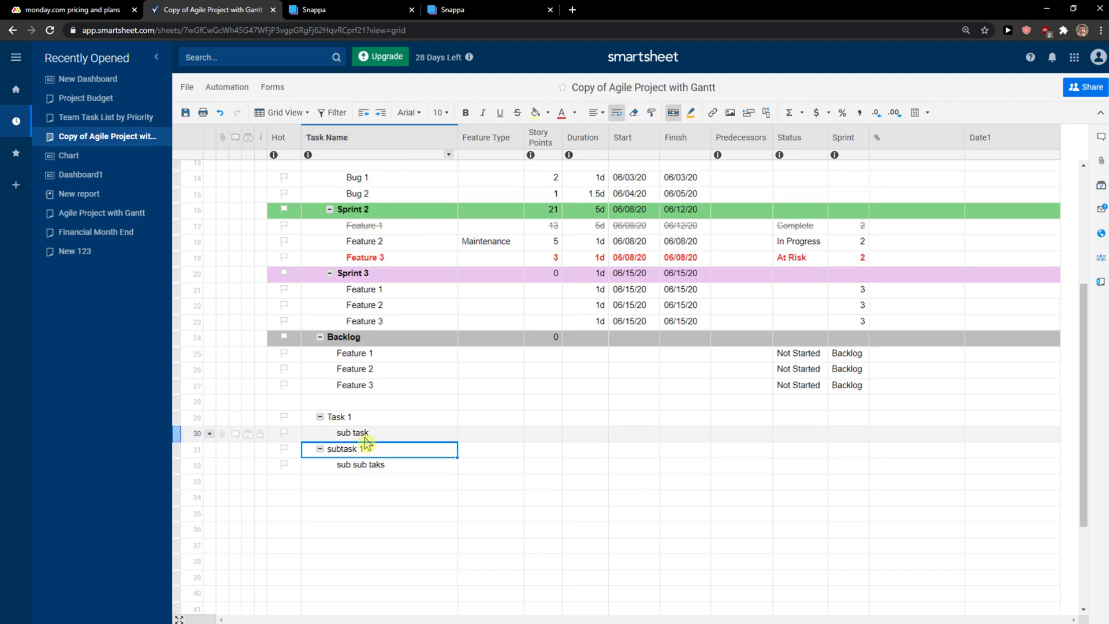
Insert a blank row above subtask 1 and expand it to show subtask 1
key("Insert")
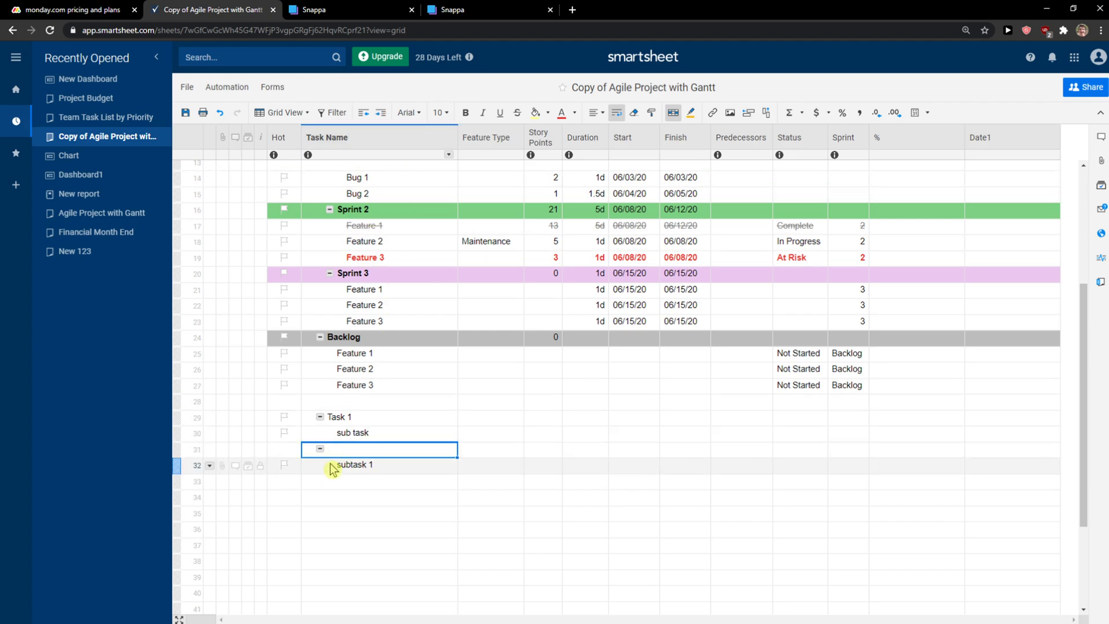
left_click_drag(316, 459, 325, 452)
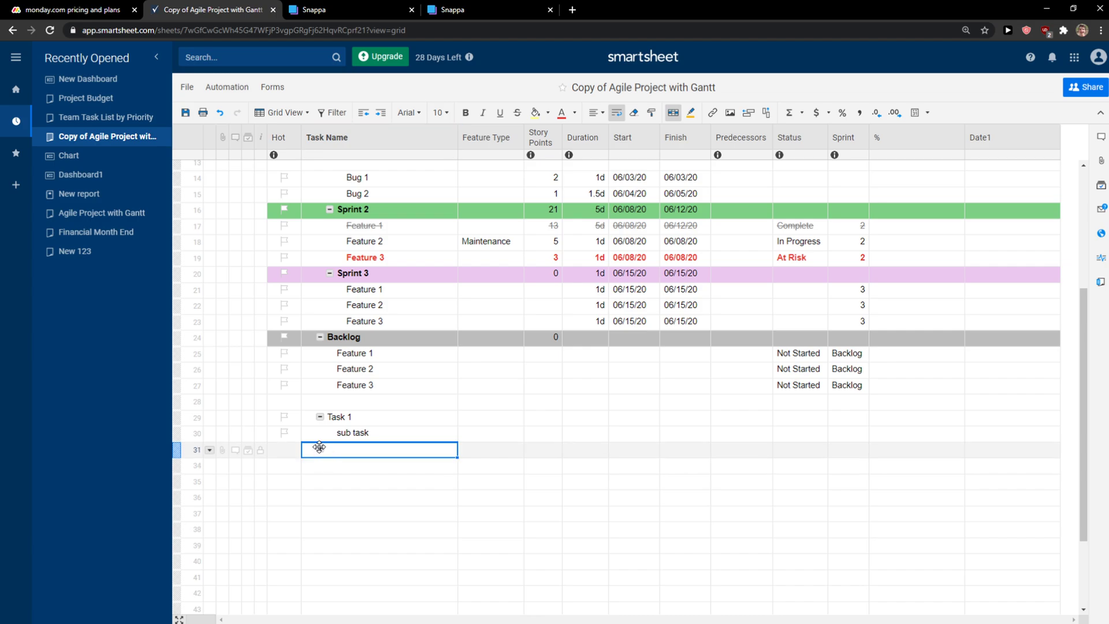
left_click(320, 448)
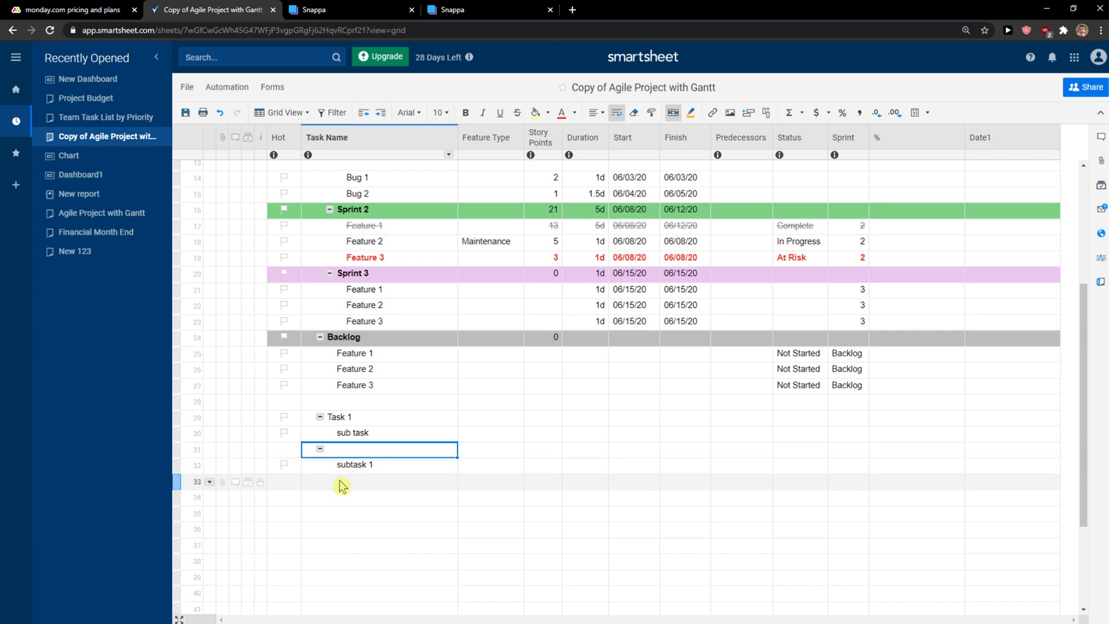
Add 'subsub task' indented under subtask 1, then collapse that branch
left_click(343, 485)
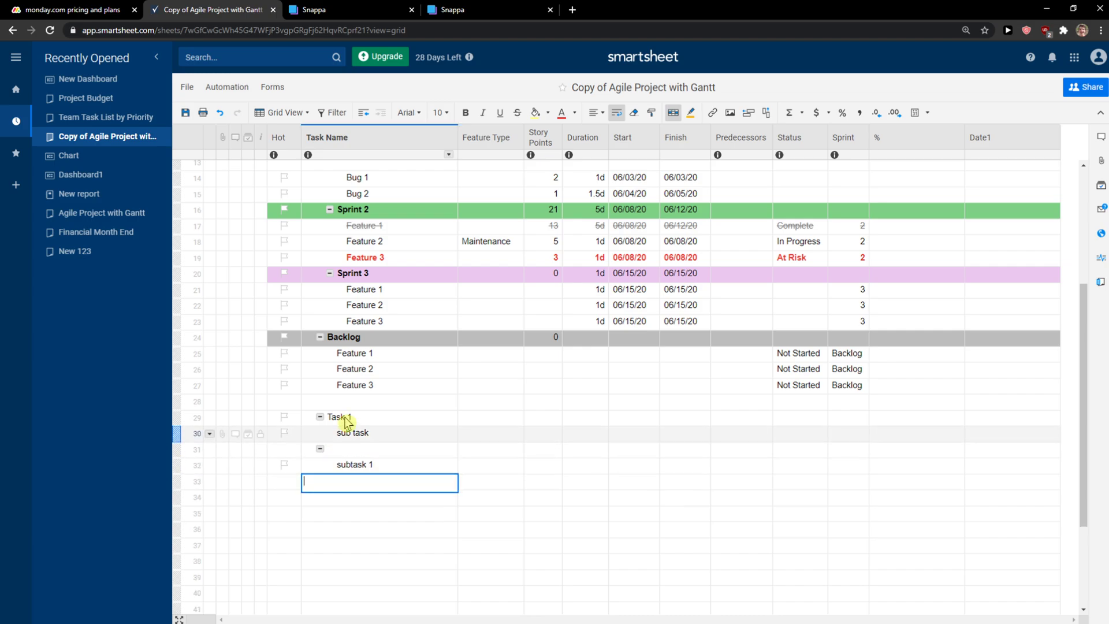
type("subsub task")
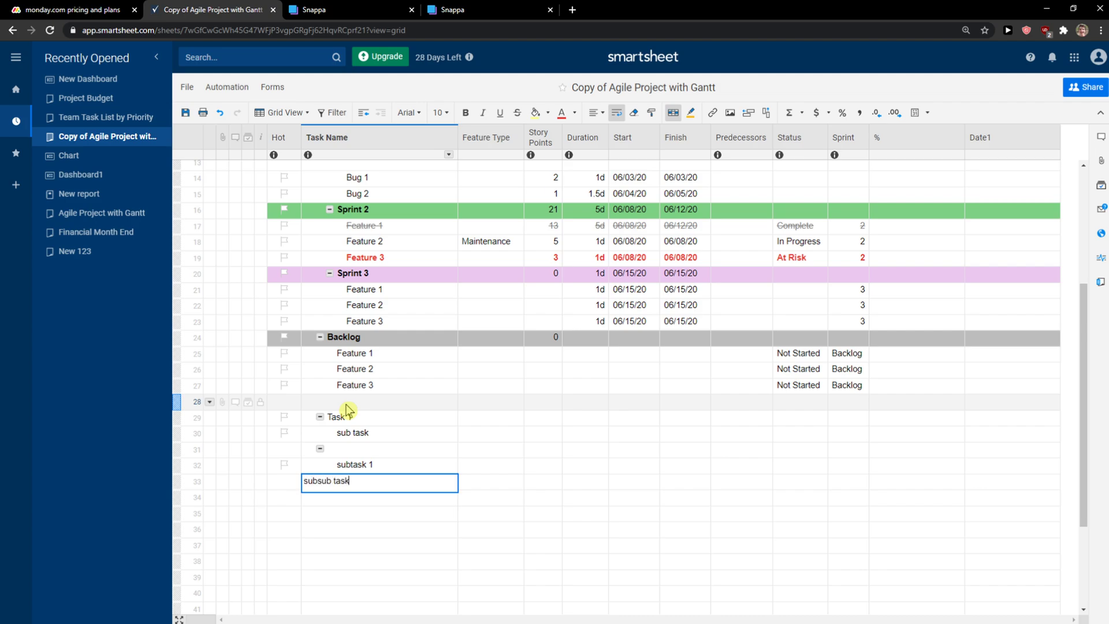
key("ctrl+bracketright")
left_click(381, 111)
left_click(355, 465)
left_click(329, 464)
left_click(320, 449)
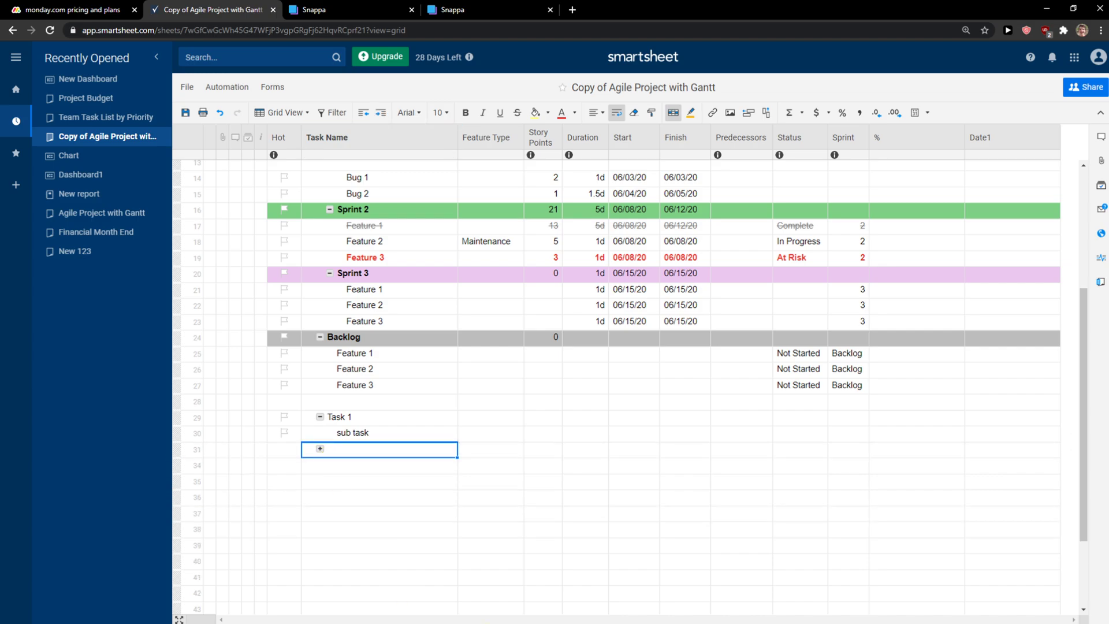